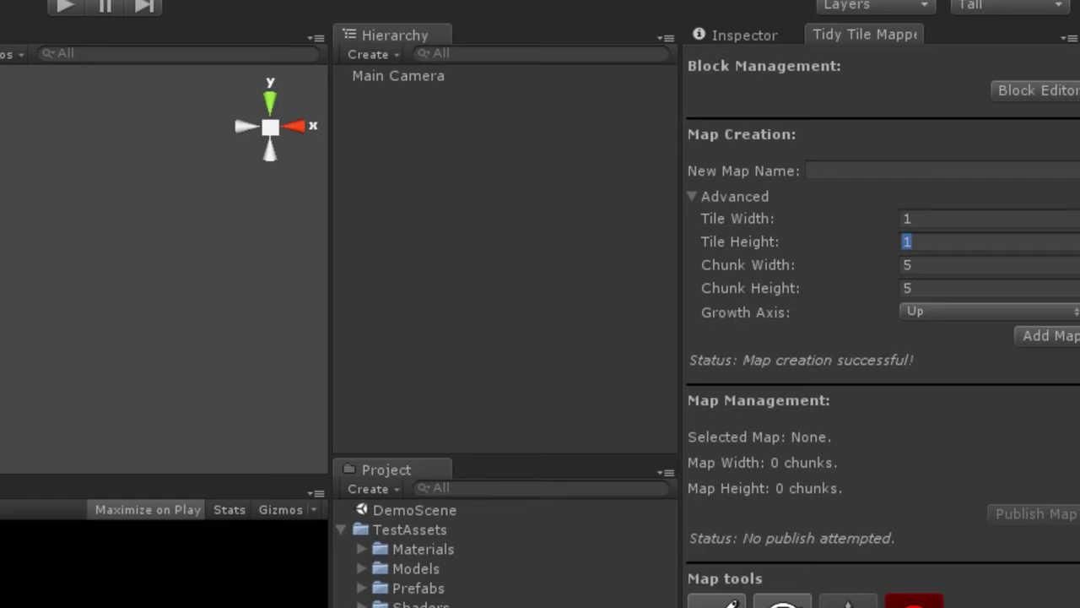
- Open the Tidy Block Editor and show Standard_Block's grass and dirt tile variants
{"action": "left_click", "coordinate": [1064, 93]}
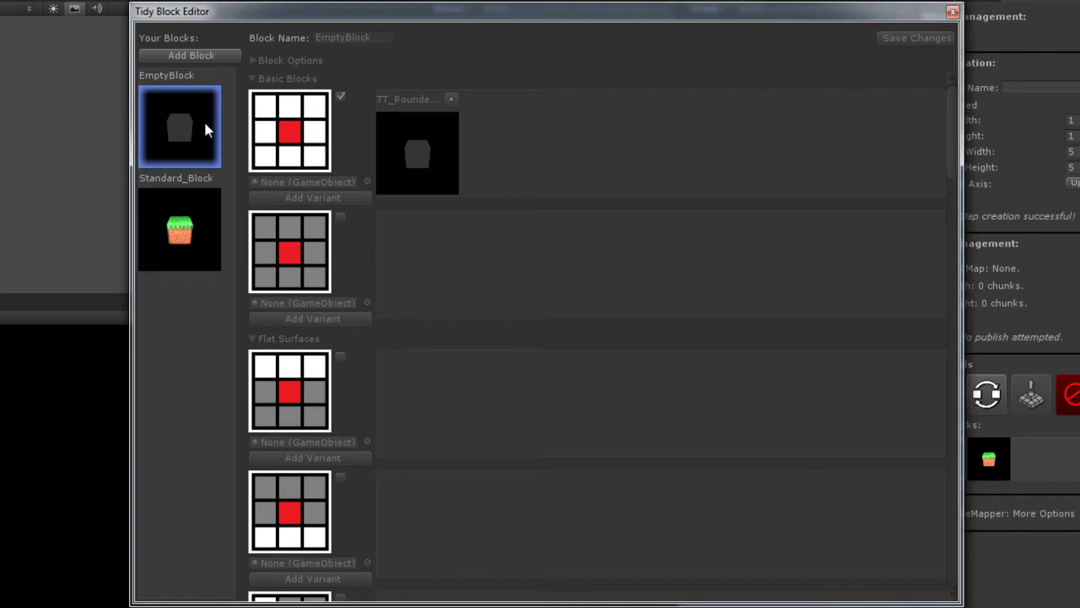
{"action": "left_click", "coordinate": [190, 221]}
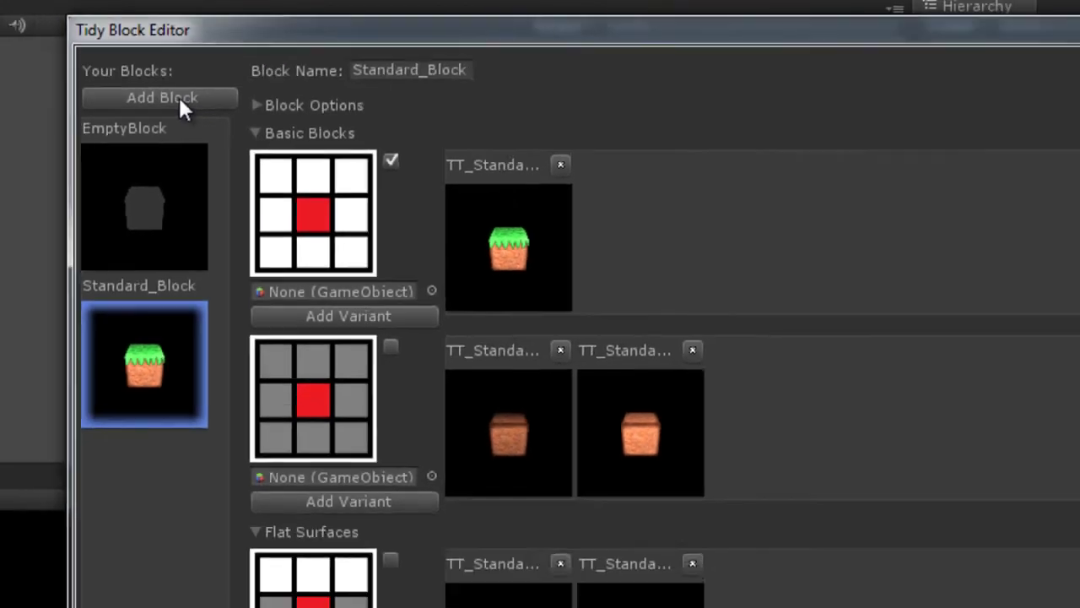
- Add a third block to the tile set and name it DemoBlock
{"action": "left_click", "coordinate": [159, 123]}
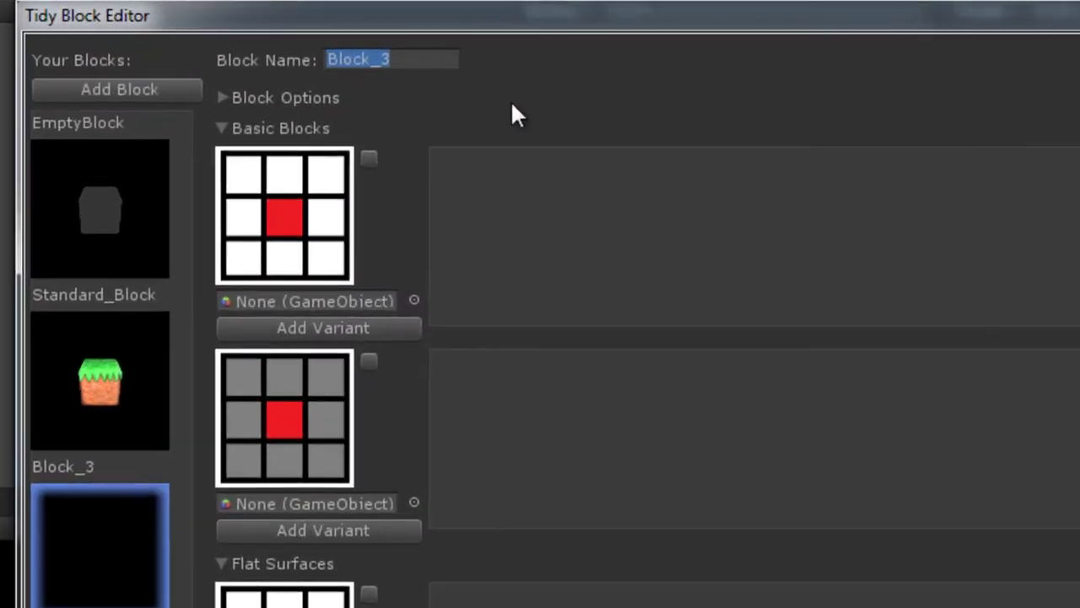
{"action": "type", "text": "DemoBlock"}
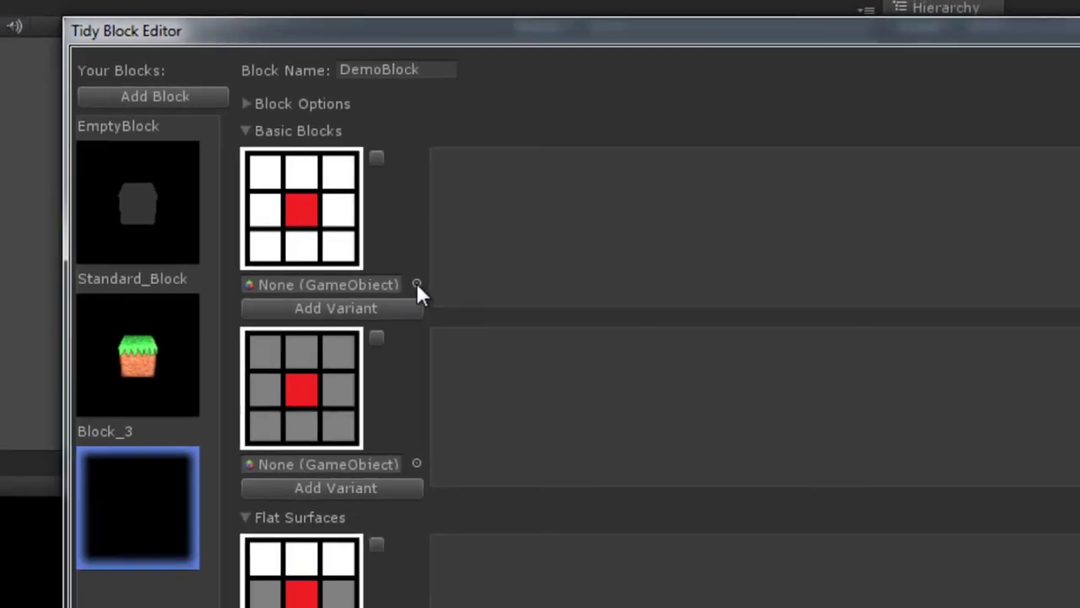
- Assign Centre_Alone as DemoBlock's first basic block variant, removing and re-adding it once
{"action": "left_click", "coordinate": [411, 316]}
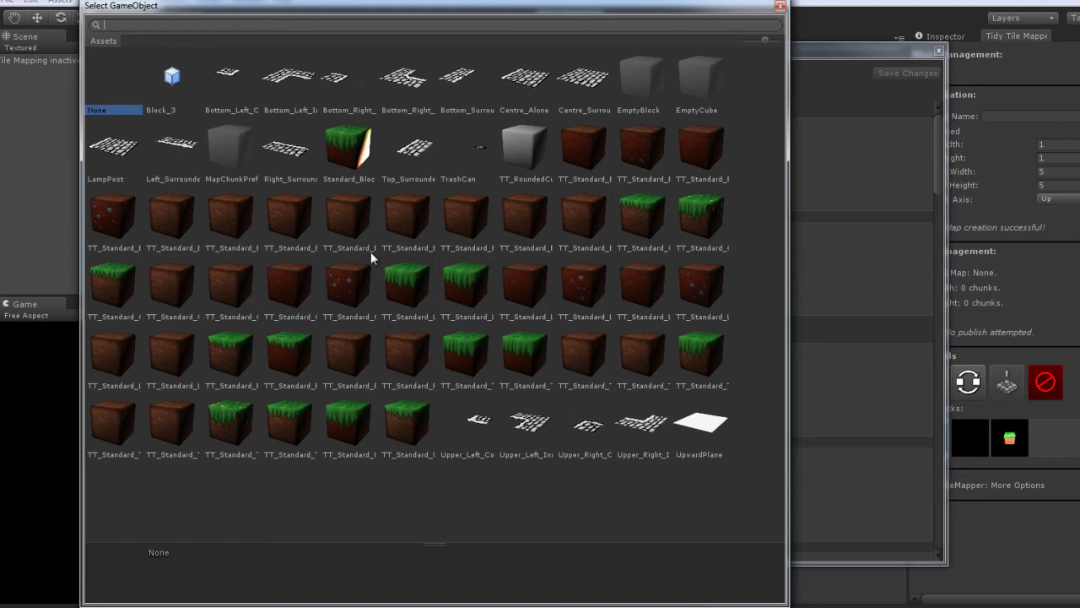
{"action": "left_click", "coordinate": [535, 91]}
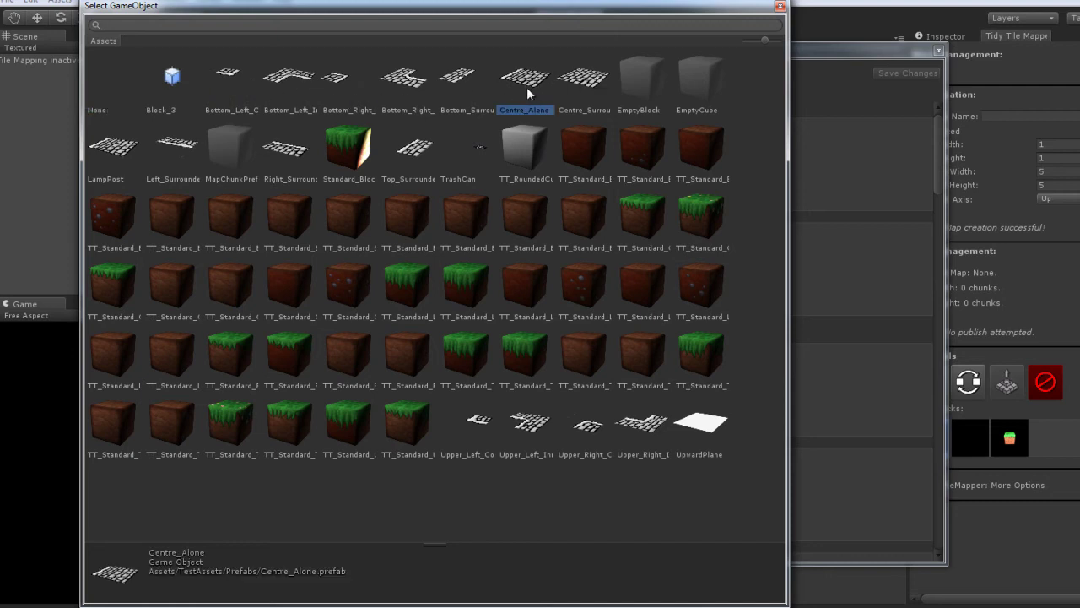
{"action": "double_click", "coordinate": [526, 87]}
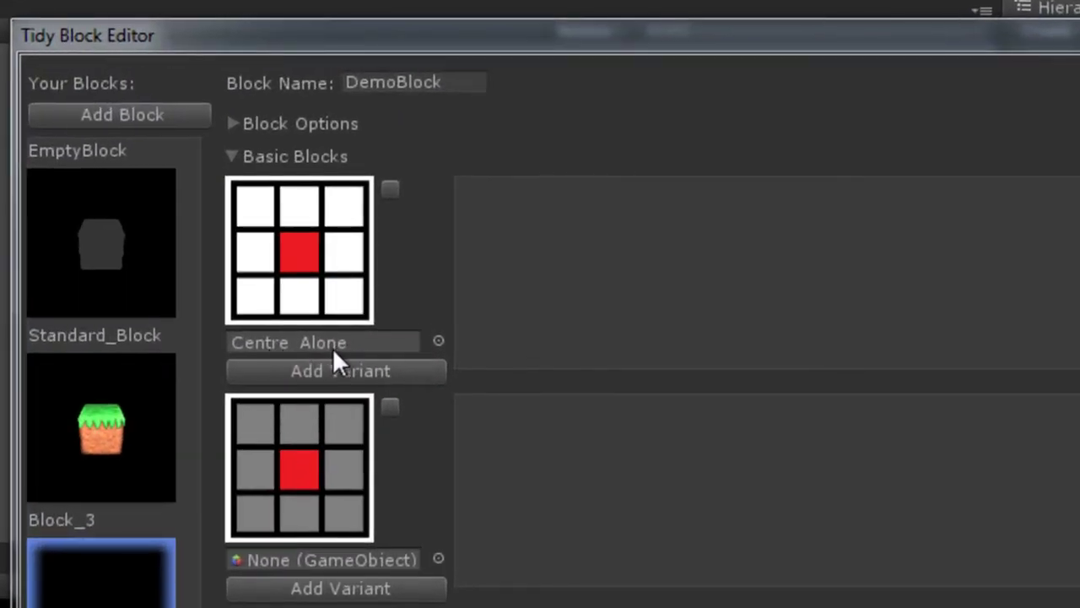
{"action": "left_click", "coordinate": [336, 368]}
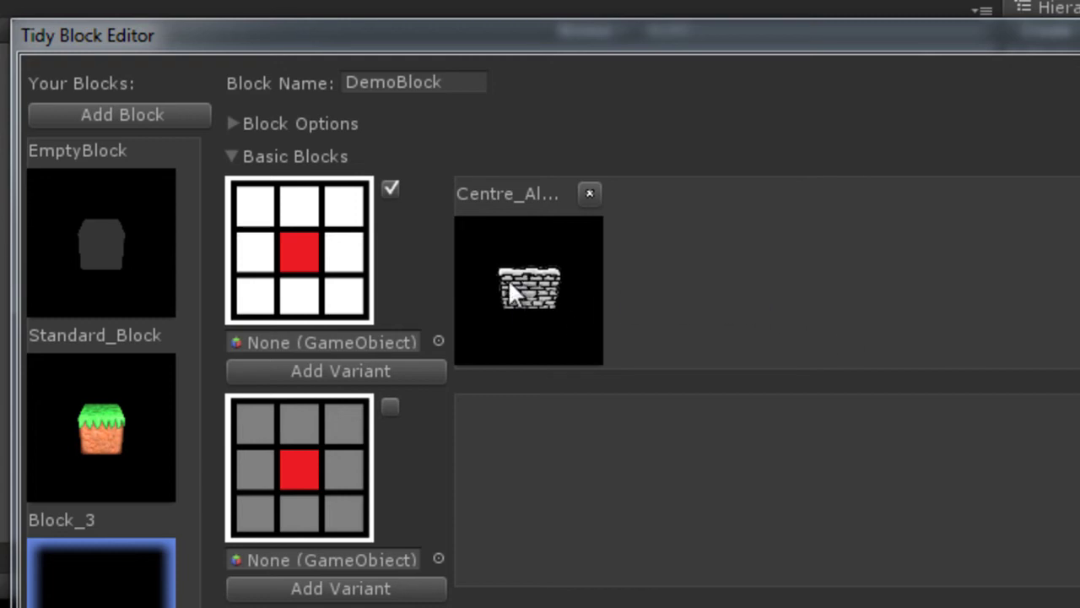
{"action": "left_click", "coordinate": [590, 194]}
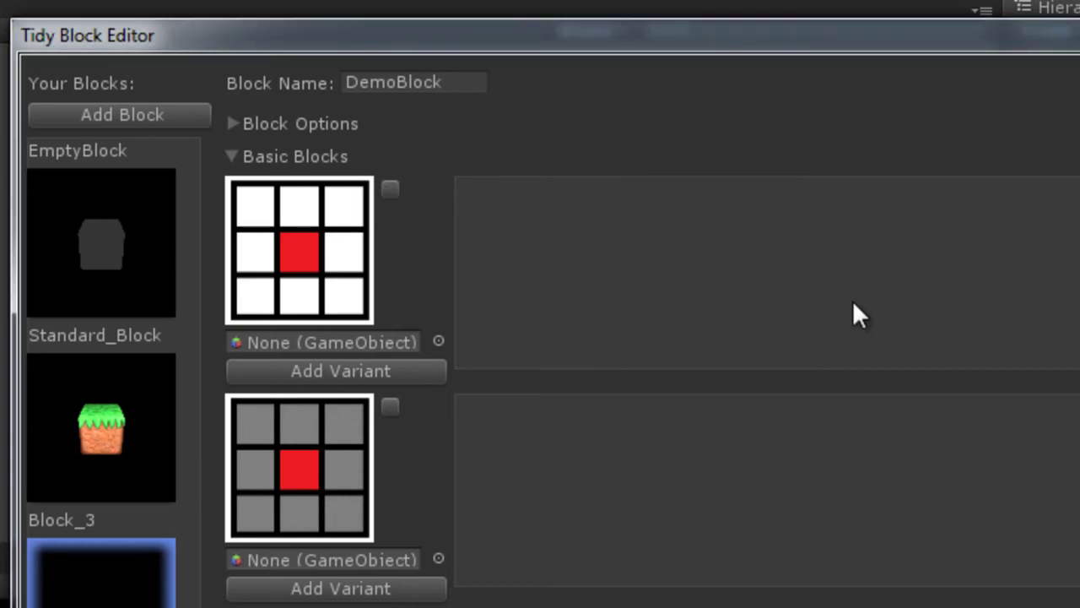
{"action": "left_click", "coordinate": [438, 342]}
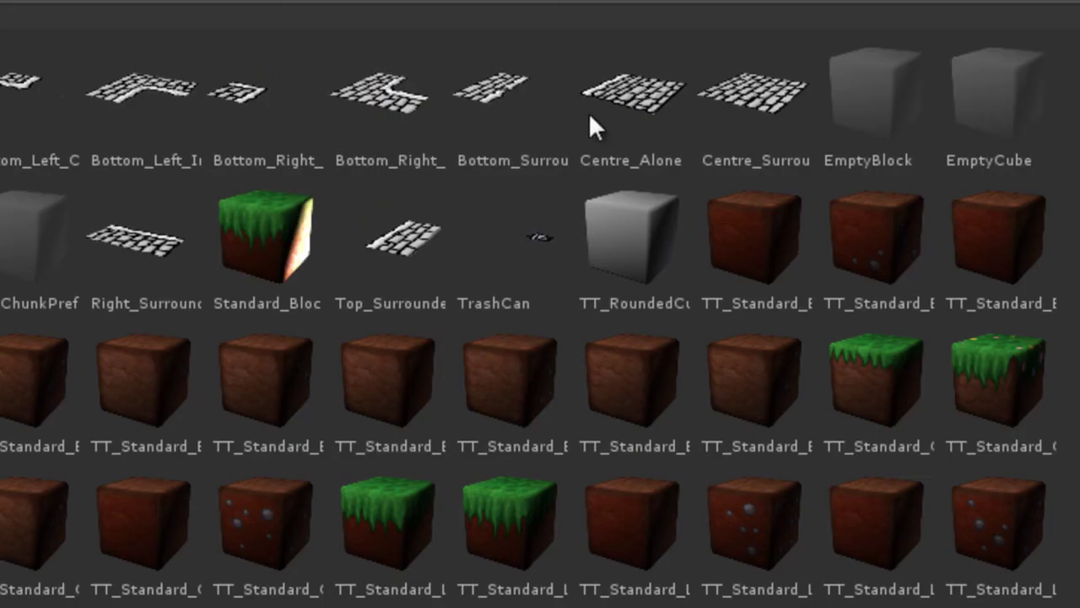
{"action": "double_click", "coordinate": [650, 108]}
{"action": "left_click", "coordinate": [425, 377]}
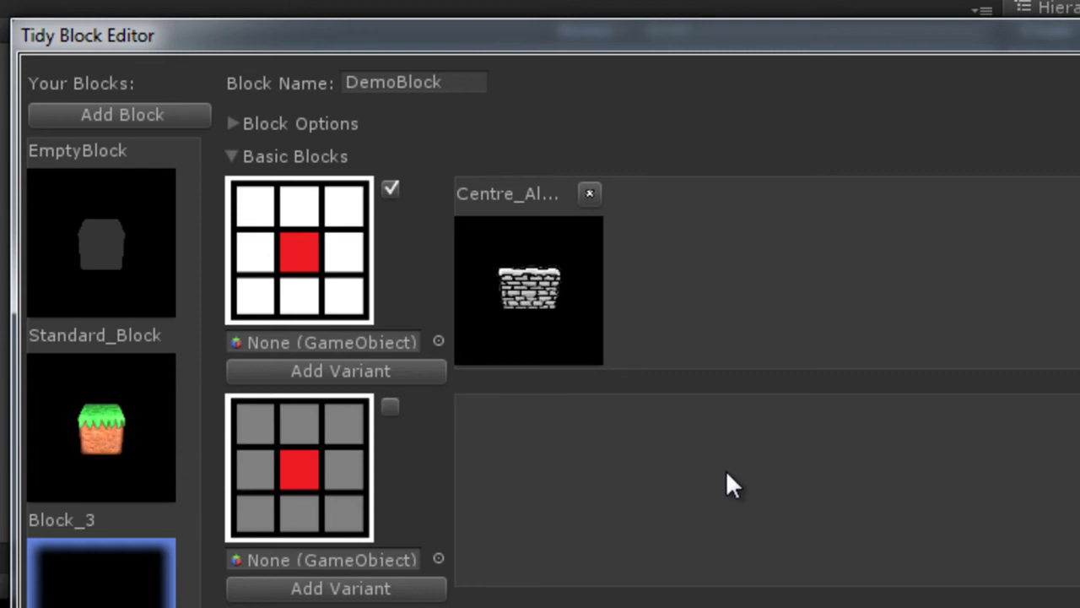
- Add Centre_Surrounded as DemoBlock's second basic block variant
{"action": "left_click", "coordinate": [439, 559]}
{"action": "double_click", "coordinate": [768, 100]}
{"action": "left_click", "coordinate": [341, 588]}
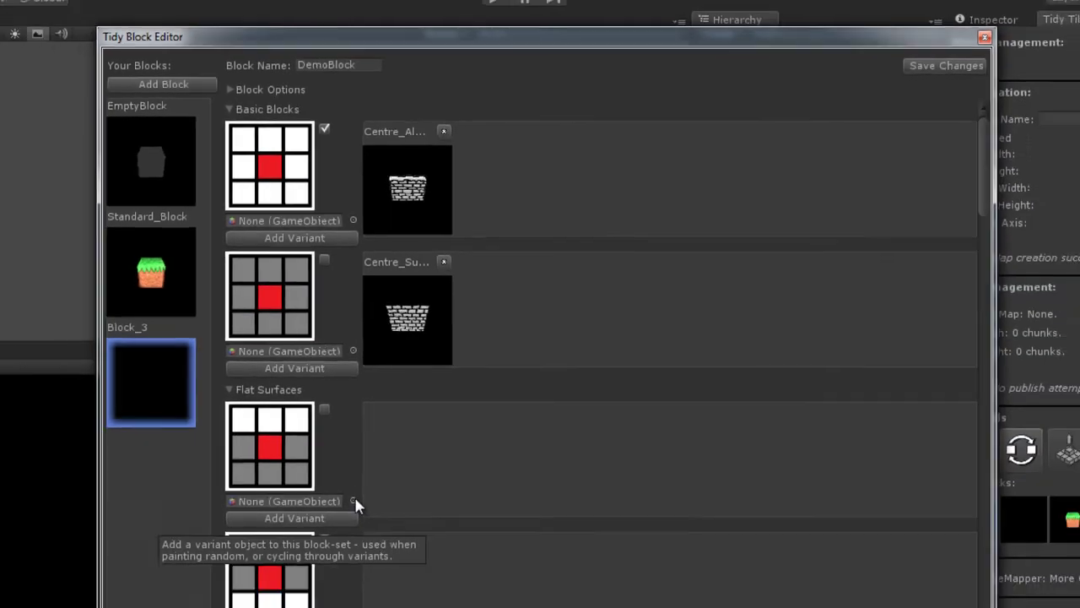
- Assign Top_Surrounded, Bottom_Surrounded and Left_Surrounded to DemoBlock's flat-surface and edge slots
{"action": "left_click", "coordinate": [353, 501]}
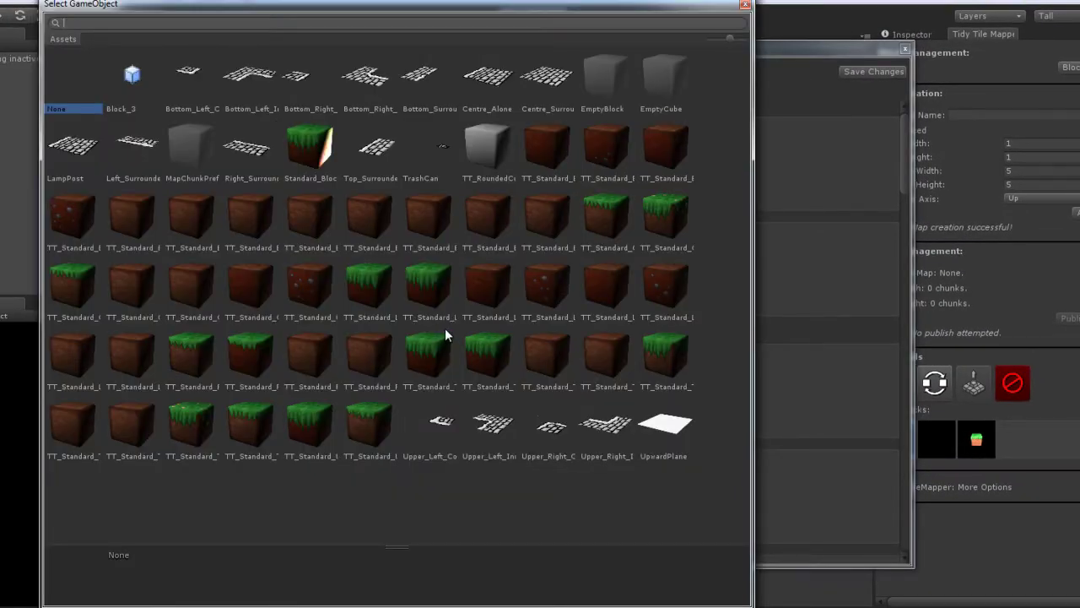
{"action": "double_click", "coordinate": [381, 167]}
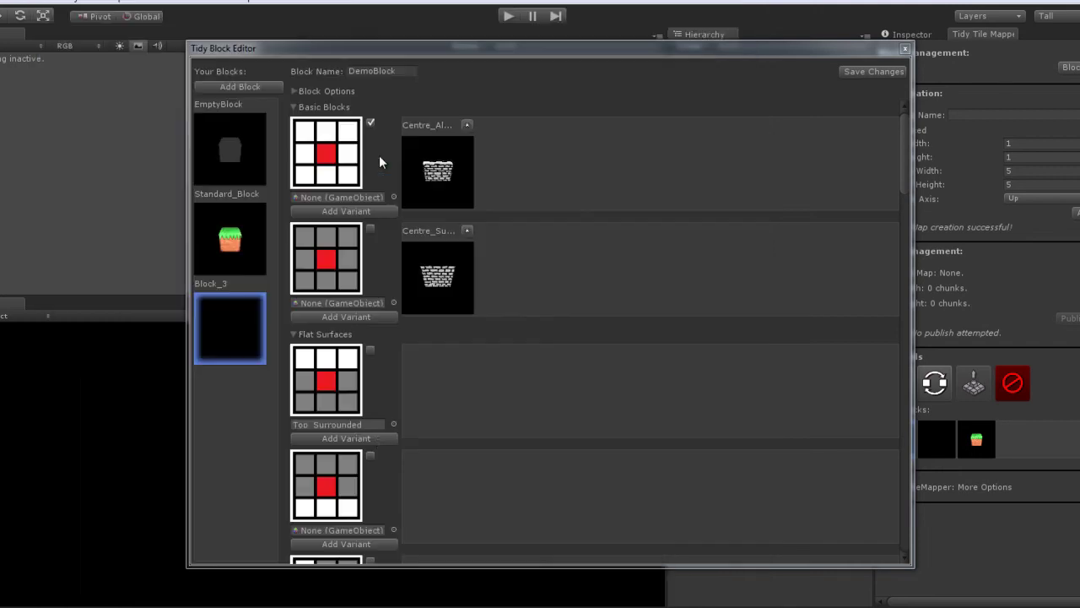
{"action": "left_click", "coordinate": [393, 529]}
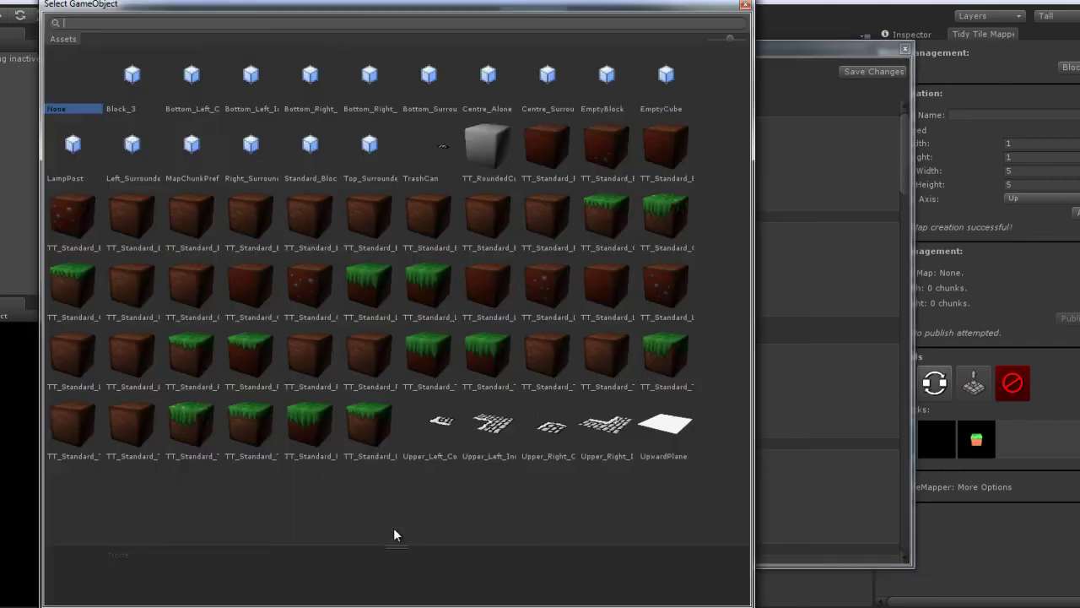
{"action": "double_click", "coordinate": [430, 80]}
{"action": "scroll", "coordinate": [407, 471], "scroll_direction": "down", "scroll_amount": 3}
{"action": "left_click", "coordinate": [392, 540]}
{"action": "left_click", "coordinate": [899, 172]}
{"action": "scroll", "coordinate": [895, 206], "scroll_direction": "down", "scroll_amount": 3}
{"action": "left_click", "coordinate": [393, 182]}
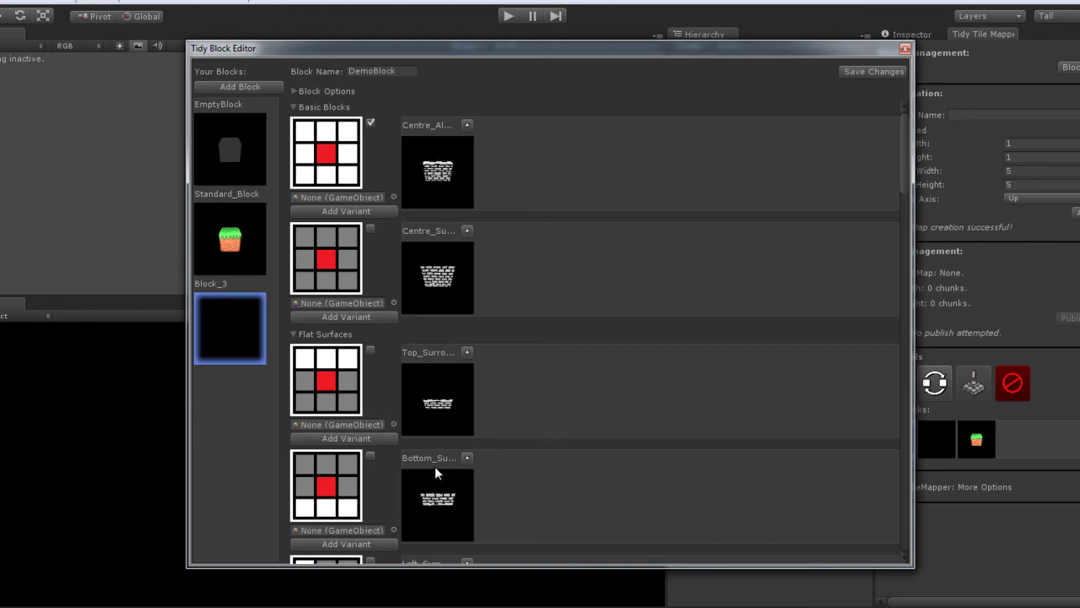
- Save the DemoBlock changes with Ctrl+S
{"action": "key", "text": "ctrl+s"}
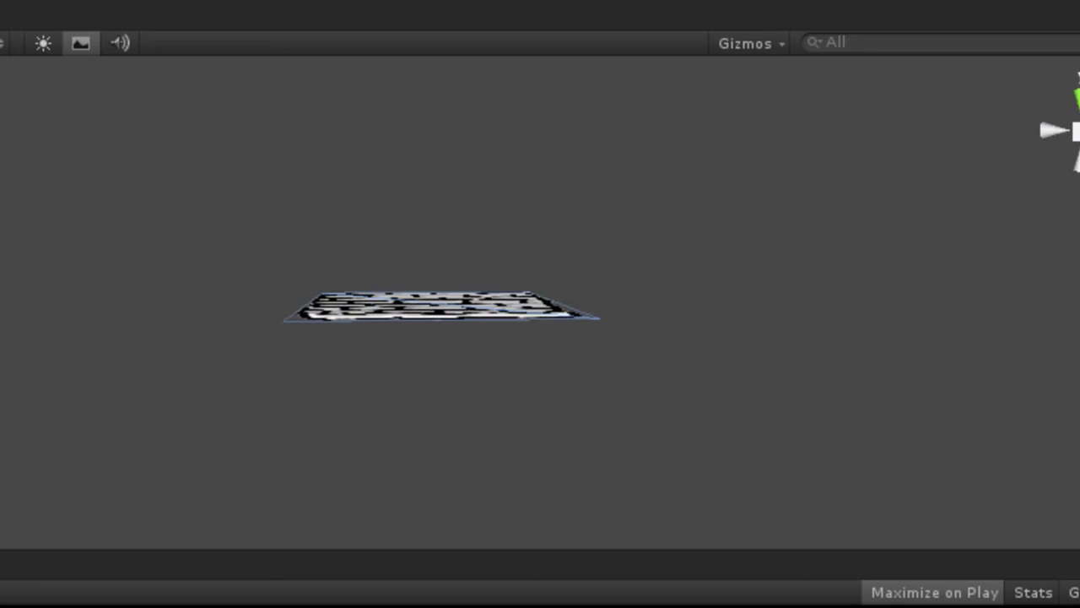
- Orbit to the stray brick-textured plane and delete it from the scene
{"action": "left_click_drag", "start_coordinate": [591, 219], "coordinate": [426, 109], "text": "alt"}
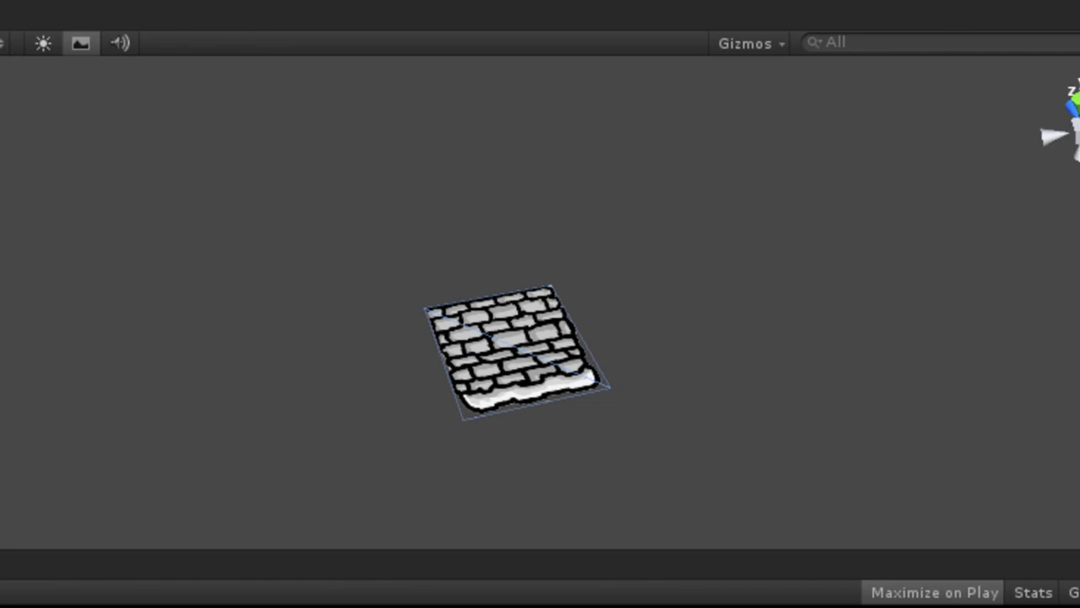
{"action": "key", "text": "Delete"}
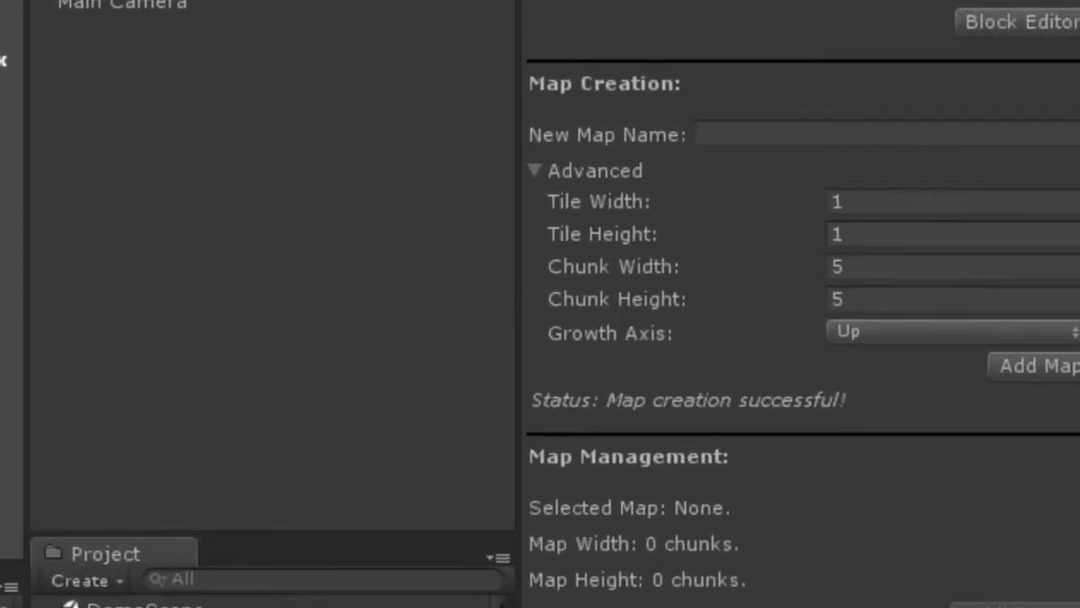
- Name the new tile map DemoScene and orbit the view around it
{"action": "type", "text": "DemoScene"}
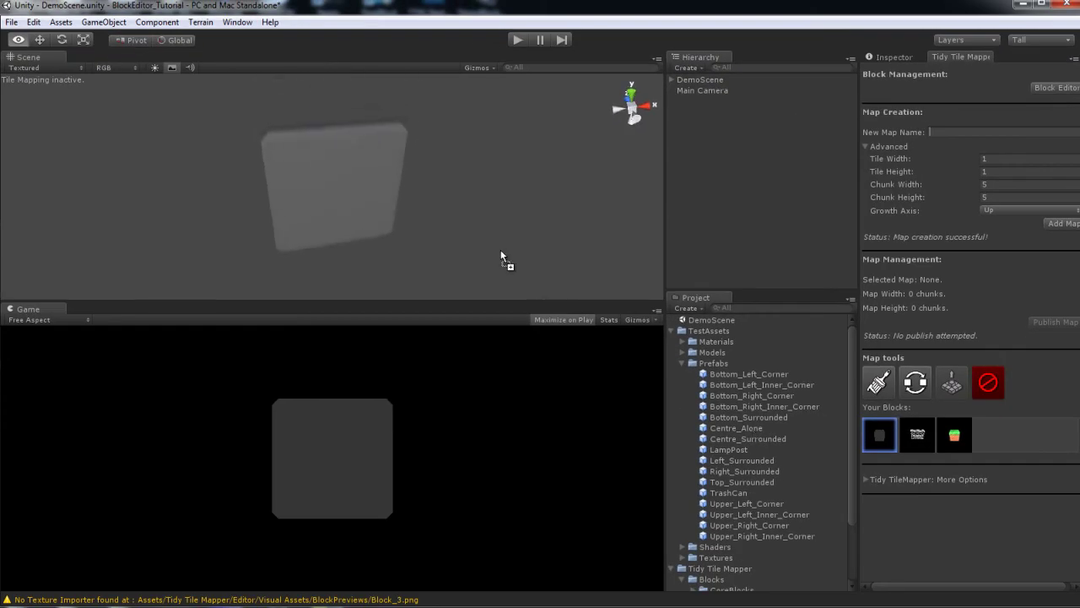
{"action": "left_click_drag", "start_coordinate": [501, 258], "coordinate": [531, 200], "text": "alt"}
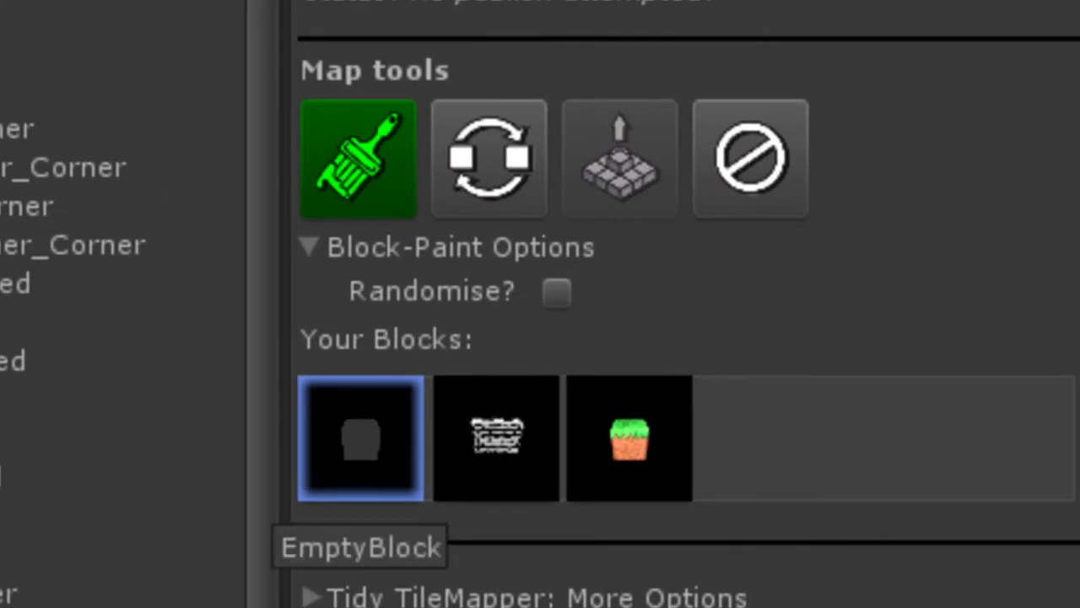
- Paint the map with DemoBlock bricks, then carve an empty corridor with EmptyBlock
{"action": "left_click", "coordinate": [496, 437]}
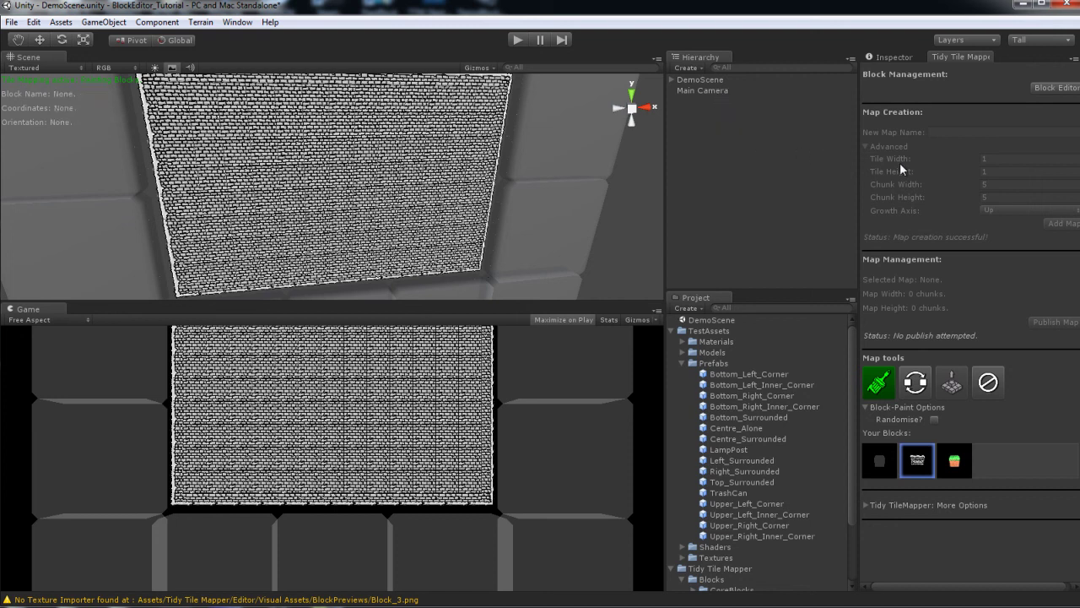
{"action": "left_click", "coordinate": [879, 460]}
{"action": "left_click", "coordinate": [165, 152]}
{"action": "mouse_move", "coordinate": [168, 152]}
{"action": "left_mouse_down"}
{"action": "mouse_move", "coordinate": [329, 152]}
{"action": "mouse_move", "coordinate": [291, 179]}
{"action": "mouse_move", "coordinate": [292, 232]}
{"action": "mouse_move", "coordinate": [320, 236]}
{"action": "mouse_move", "coordinate": [321, 207]}
{"action": "mouse_move", "coordinate": [299, 253]}
{"action": "mouse_move", "coordinate": [283, 260]}
{"action": "mouse_move", "coordinate": [414, 253]}
{"action": "mouse_move", "coordinate": [434, 135]}
{"action": "left_mouse_up"}
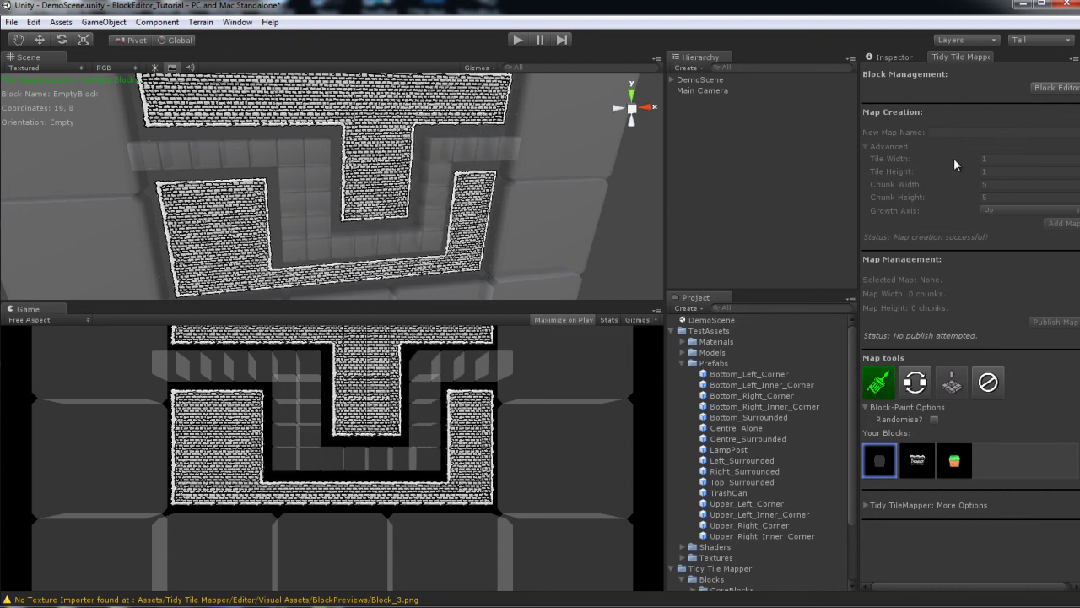